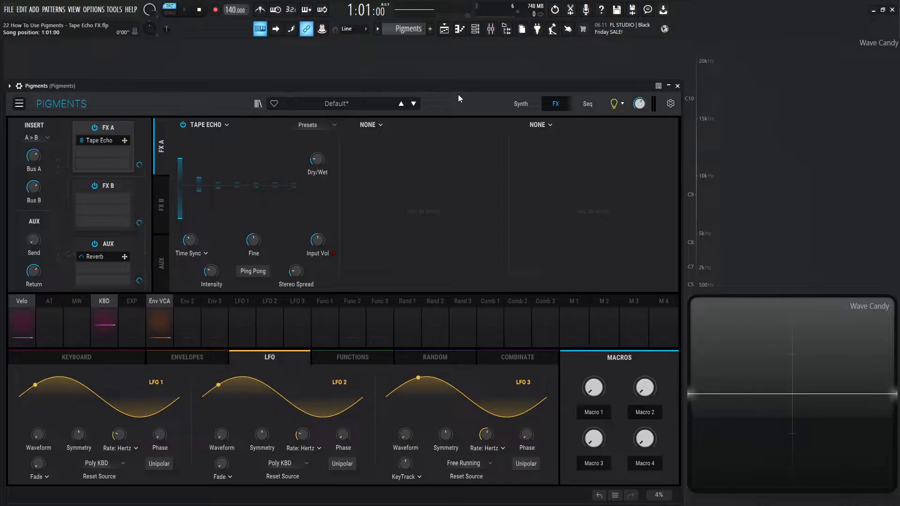
# Step: Play a run of notes while raising and lowering the Tape Echo's Dry/Wet amount to compare the mix levels
pyautogui.moveTo(320, 160)
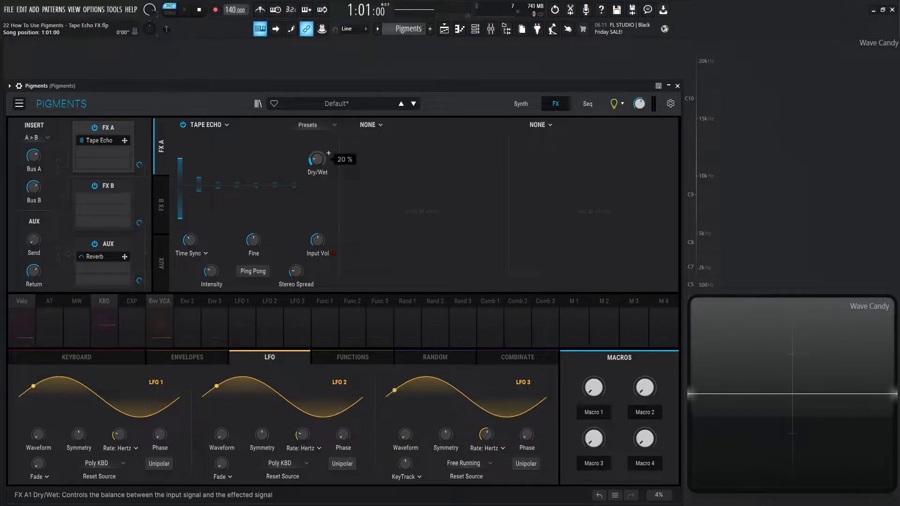
pyautogui.press('6')
pyautogui.press('3')
pyautogui.press('5')
pyautogui.press('6')
pyautogui.moveTo(318, 160); pyautogui.dragTo(317, 123)
pyautogui.press('6')
pyautogui.press('3')
pyautogui.press('5')
pyautogui.press('6')
pyautogui.moveTo(318, 160); pyautogui.dragTo(317, 215)
pyautogui.press('6')
pyautogui.press('3')
pyautogui.press('5')
pyautogui.press('6')
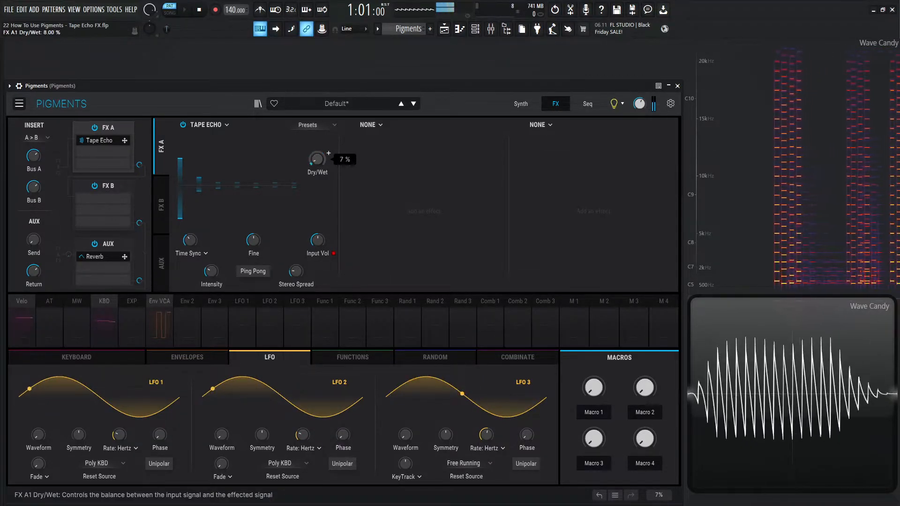
# Step: Switch the Tape Echo's delay time type to Time and sweep it from 10.0 ms to 1000 ms, ending at 150 ms
pyautogui.click(198, 252)
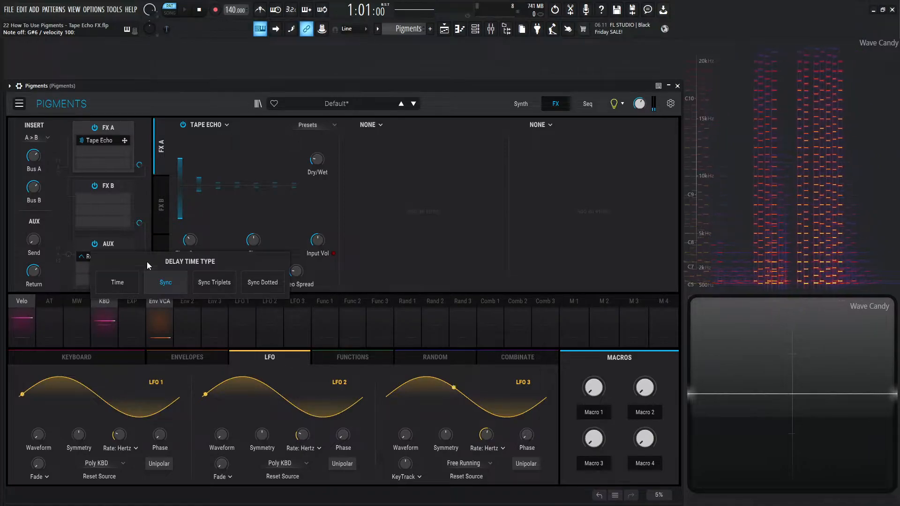
pyautogui.click(127, 284)
pyautogui.moveTo(190, 243); pyautogui.dragTo(190, 282)
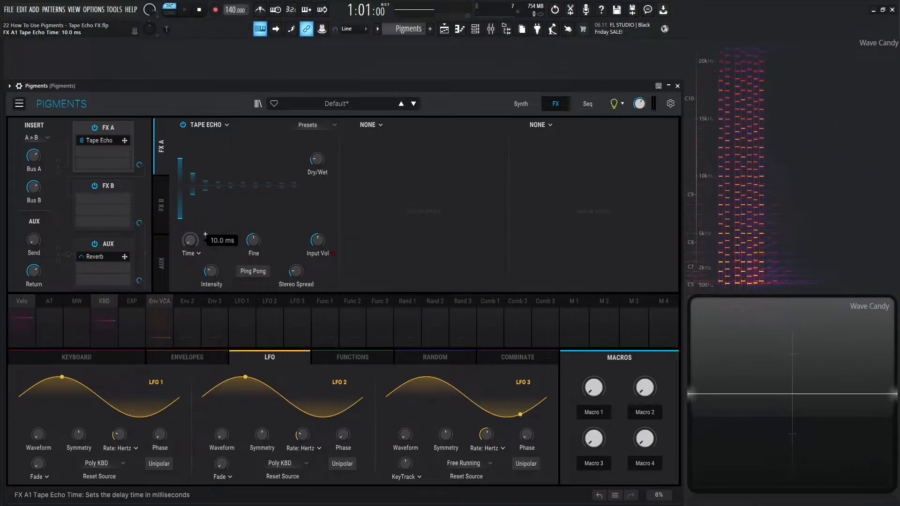
pyautogui.moveTo(190, 240); pyautogui.dragTo(190, 206)
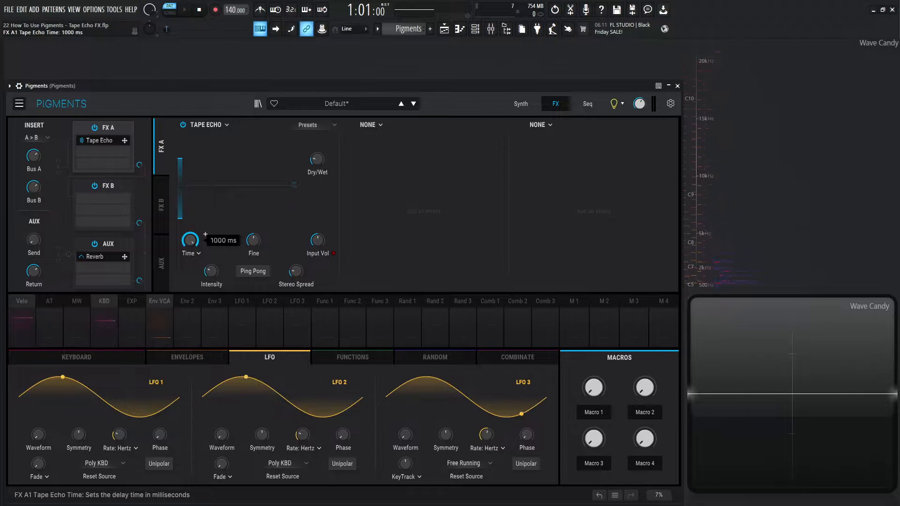
pyautogui.moveTo(190, 240); pyautogui.dragTo(199, 262)
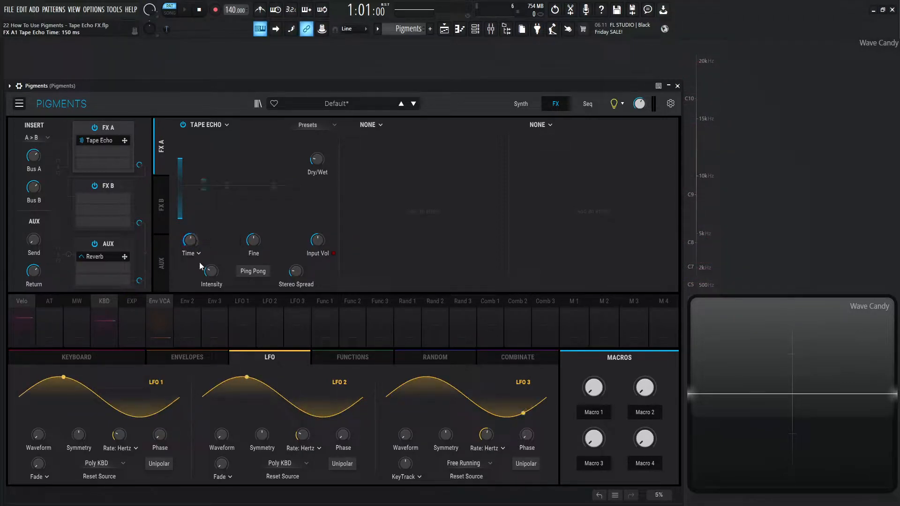
# Step: Set the Tape Echo's delay time type back to Sync and play a note with the 1/4 delay
pyautogui.click(201, 251)
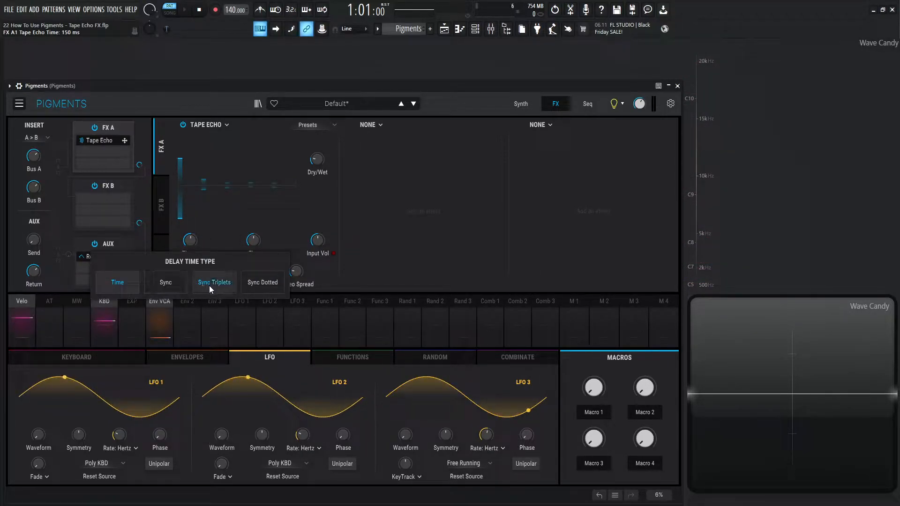
pyautogui.click(167, 283)
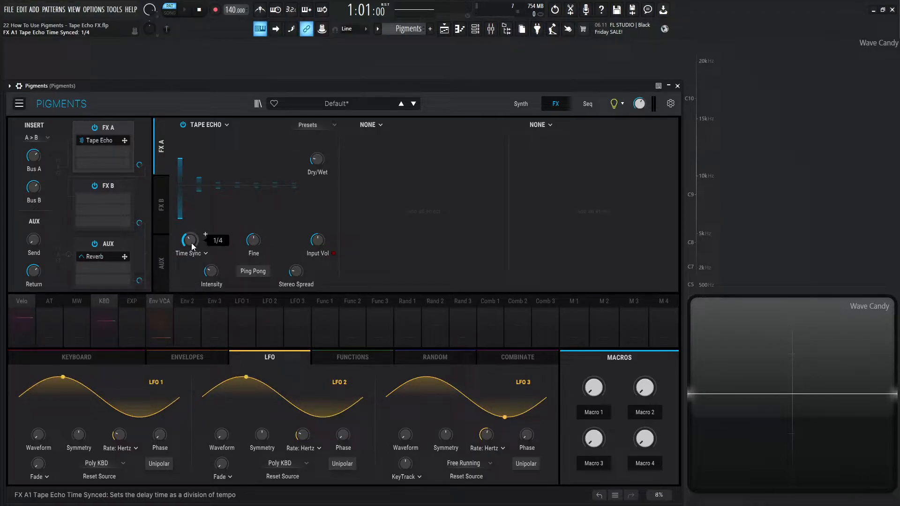
pyautogui.press('h')
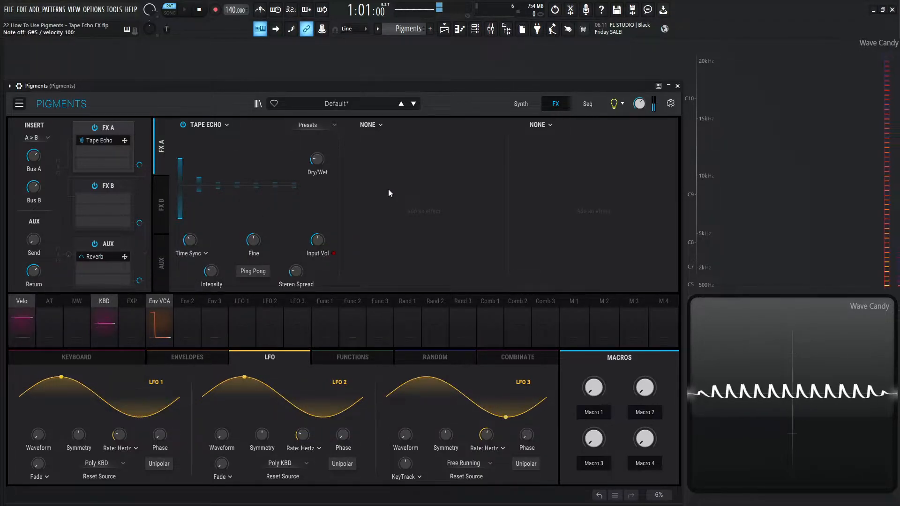
# Step: Set the Tape Echo's Fine delay tuning to 50.0 ms and play repeated notes to hear the offset
pyautogui.moveTo(253, 241)
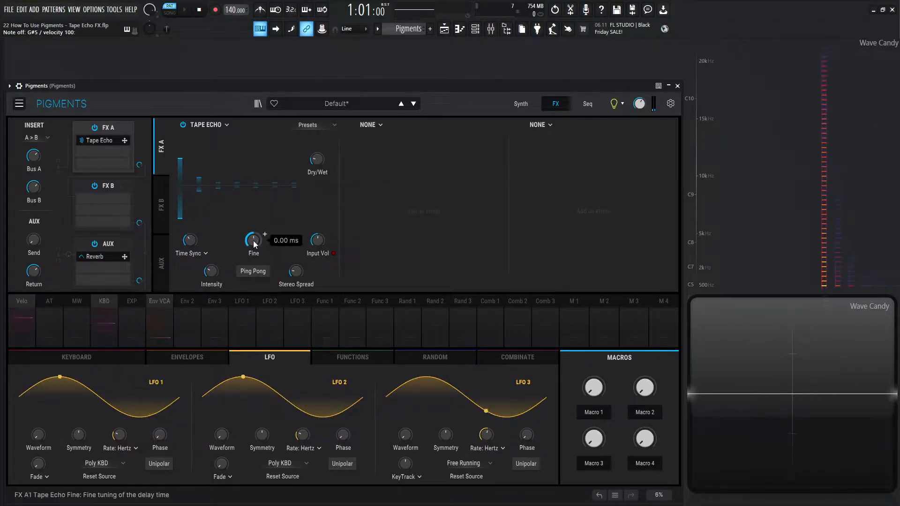
pyautogui.moveTo(254, 243); pyautogui.dragTo(261, 236)
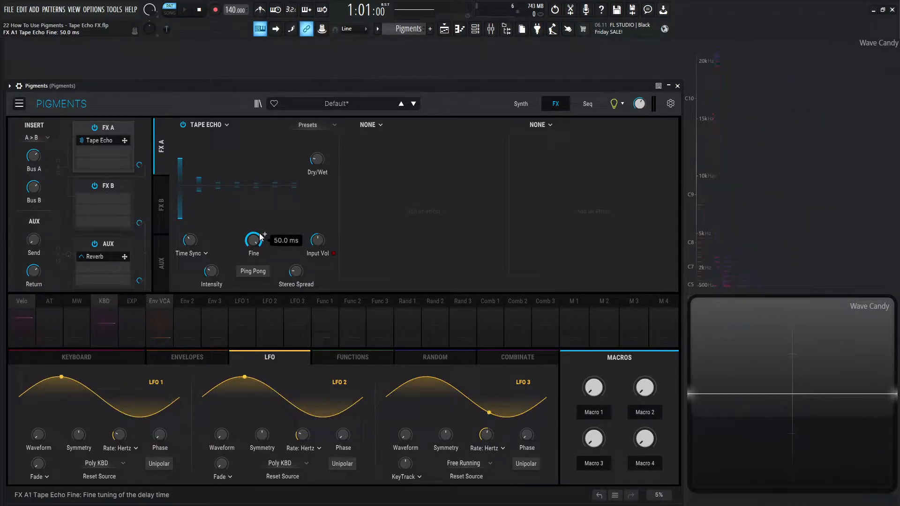
pyautogui.press('h')
pyautogui.press('h')
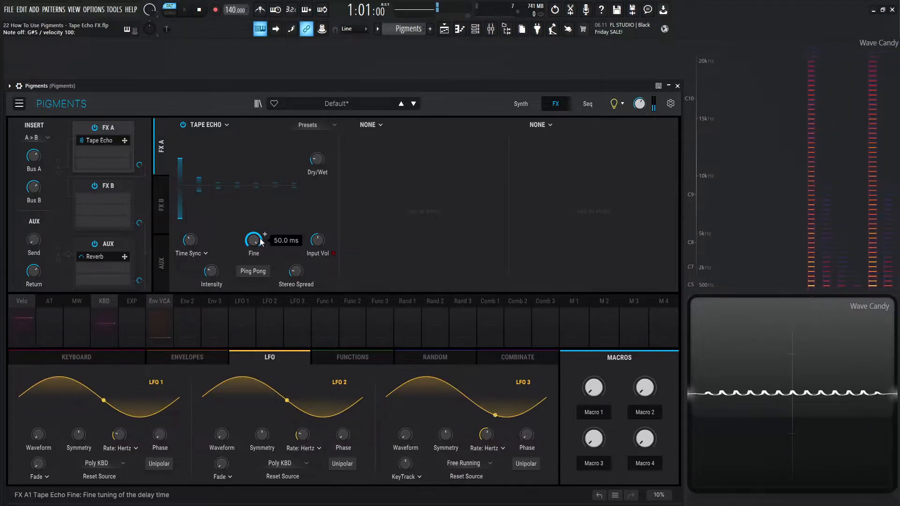
# Step: Set the Tape Echo's Fine delay tuning to -50.0 ms and replay the note to compare the timing
pyautogui.press('h')
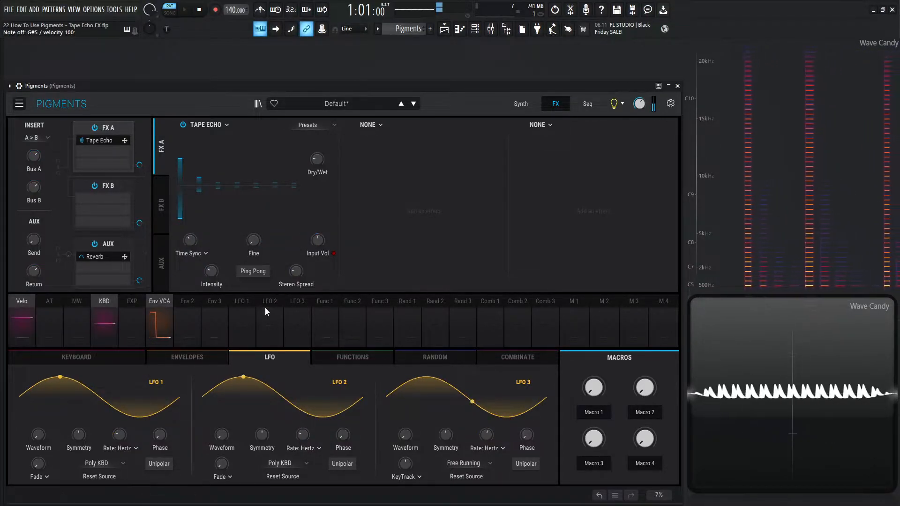
pyautogui.press('h')
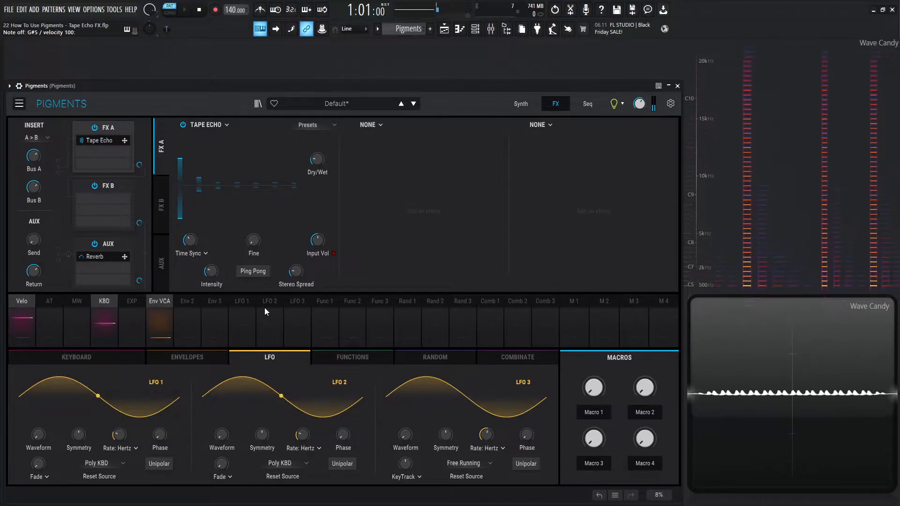
pyautogui.press('h')
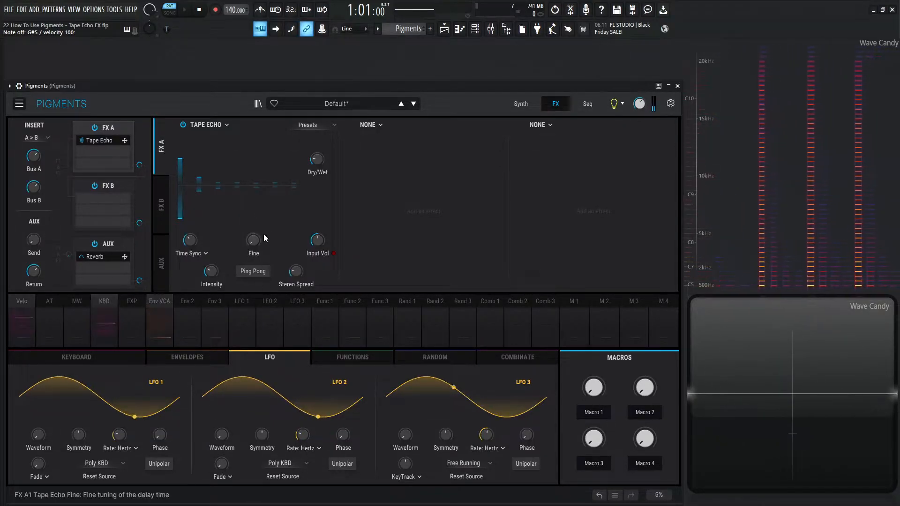
# Step: Compare the maximum and minimum Fine delay offsets on the Tape Echo and reset Fine to its default
pyautogui.moveTo(256, 240)
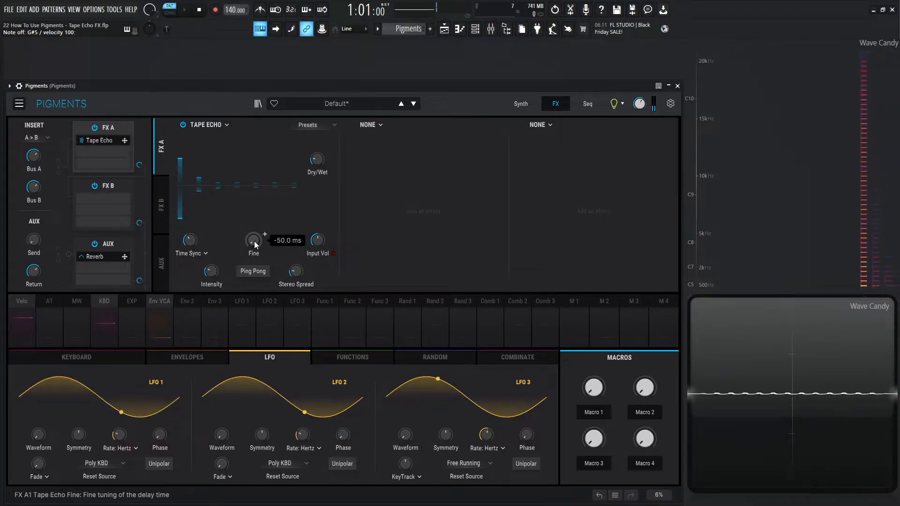
pyautogui.moveTo(254, 241); pyautogui.dragTo(268, 126)
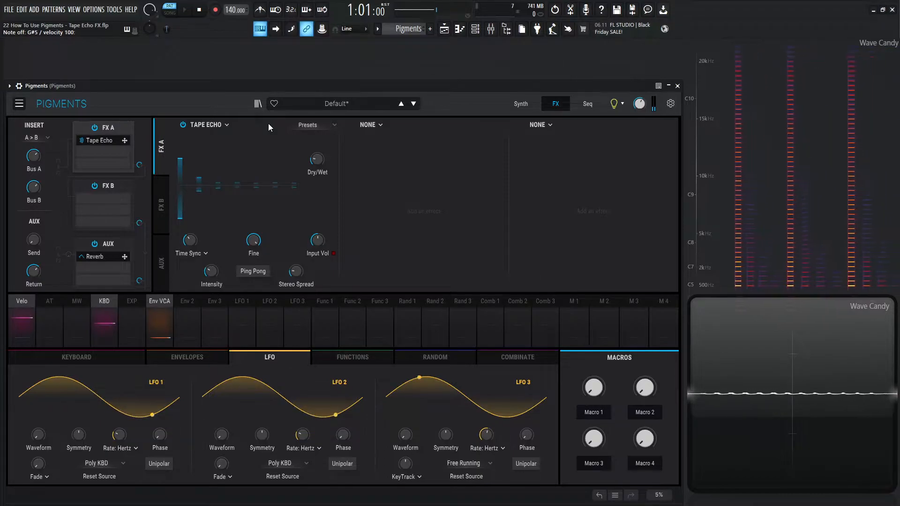
pyautogui.moveTo(264, 234)
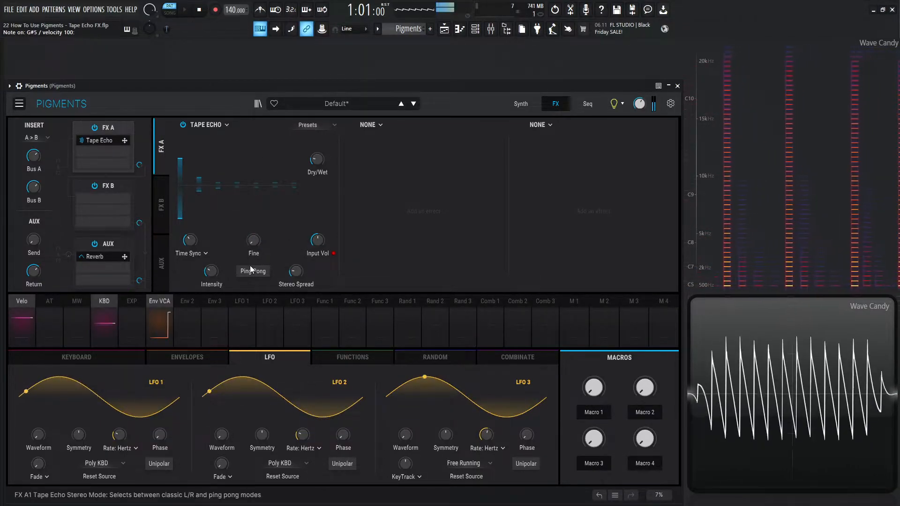
pyautogui.doubleClick(255, 240)
# Step: Increase the Tape Echo's Dry/Wet and Intensity, trying Input Vol at maximum before restoring it to 0.00 dB
pyautogui.moveTo(328, 243)
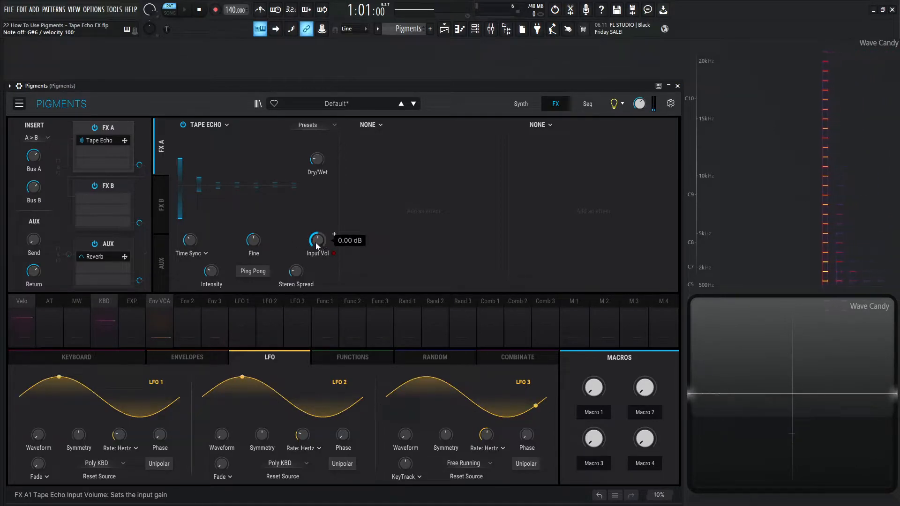
pyautogui.moveTo(316, 243); pyautogui.dragTo(316, 214)
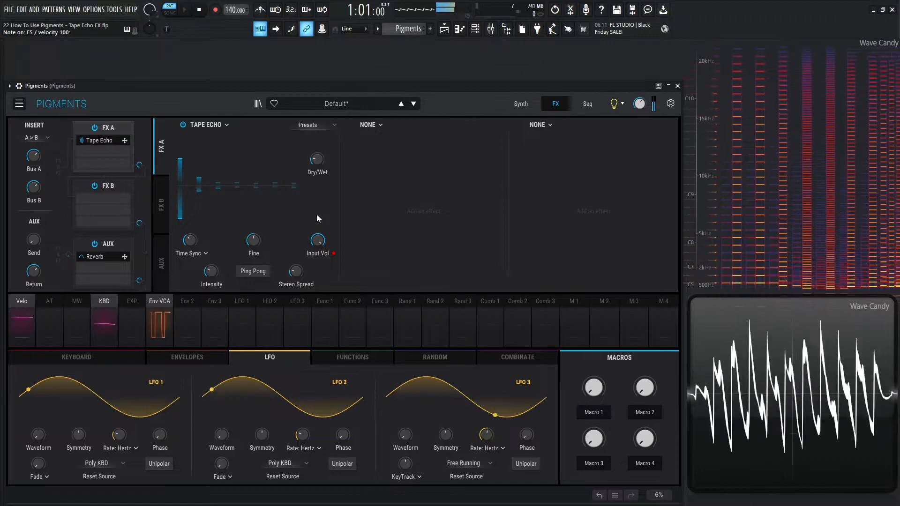
pyautogui.moveTo(319, 164)
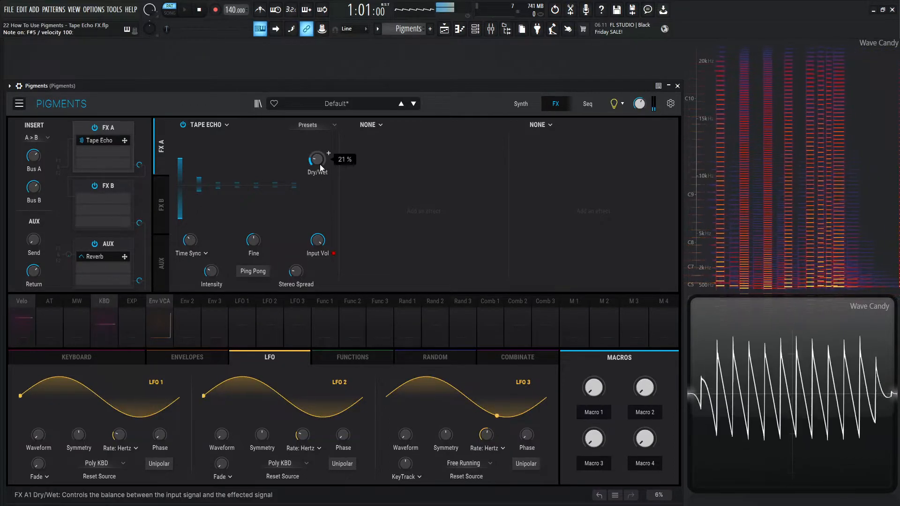
pyautogui.moveTo(319, 163); pyautogui.dragTo(319, 159)
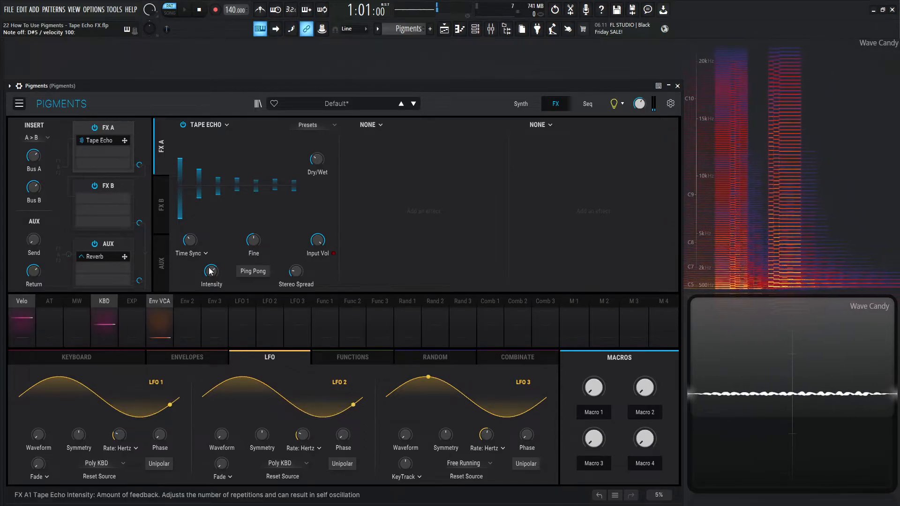
pyautogui.moveTo(321, 242)
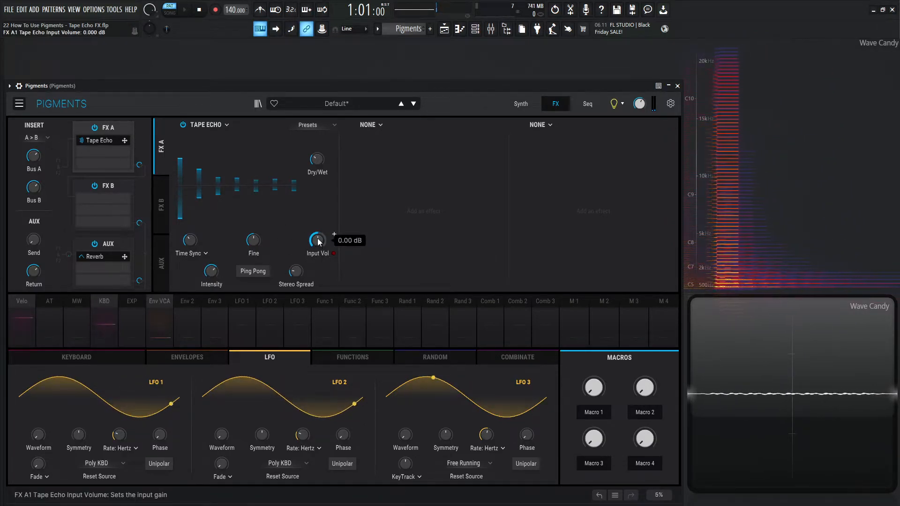
# Step: Audition the Tape Echo's Ping Pong mode, switch it off, and set Stereo Spread to 0.200
pyautogui.click(262, 273)
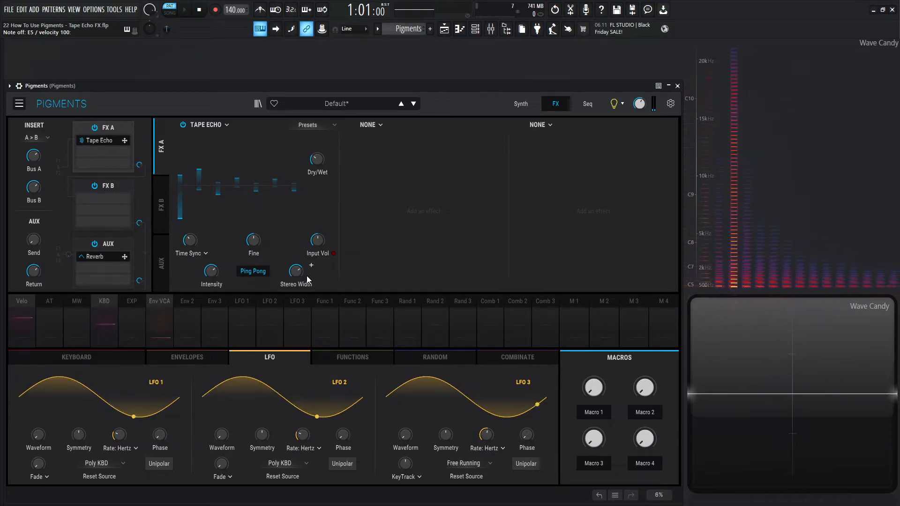
pyautogui.moveTo(293, 275)
pyautogui.click(254, 271)
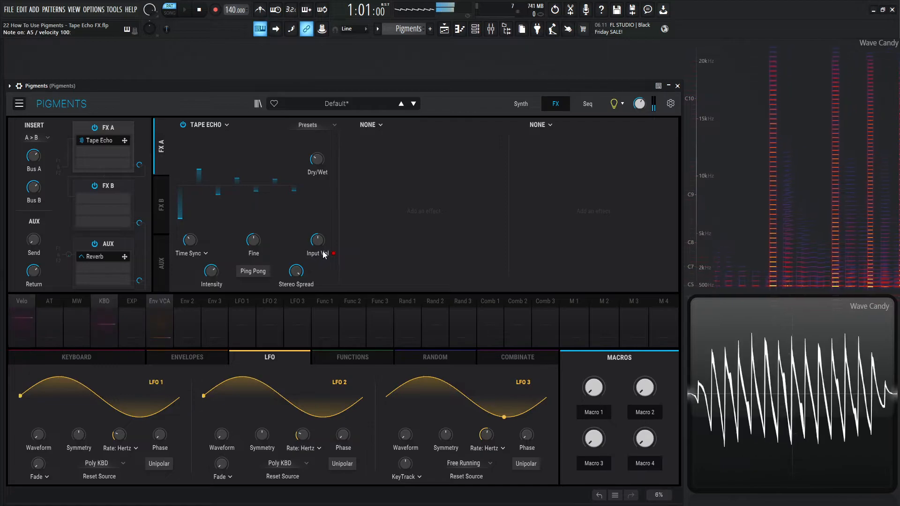
pyautogui.moveTo(305, 277)
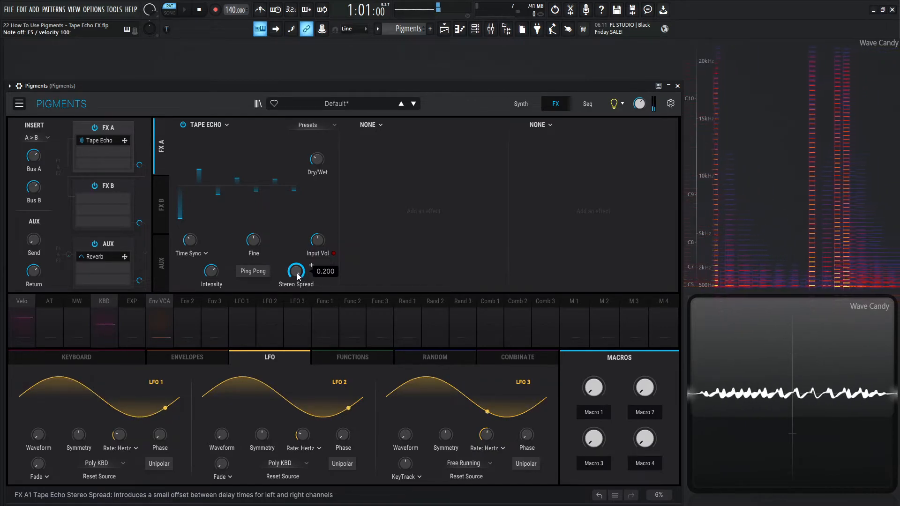
# Step: Enable Ping Pong on the Tape Echo and compare maximum Stereo Width with 0.00, leaving it at the minimum
pyautogui.click(251, 271)
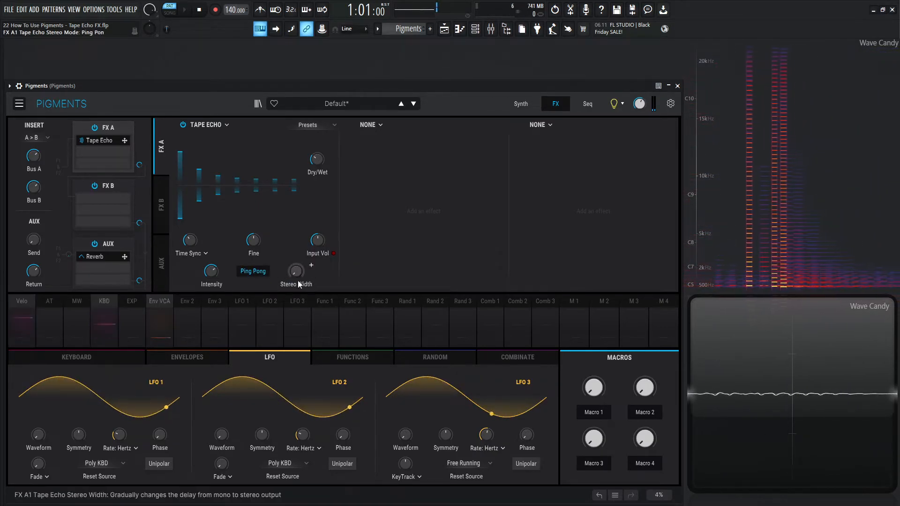
pyautogui.moveTo(305, 272)
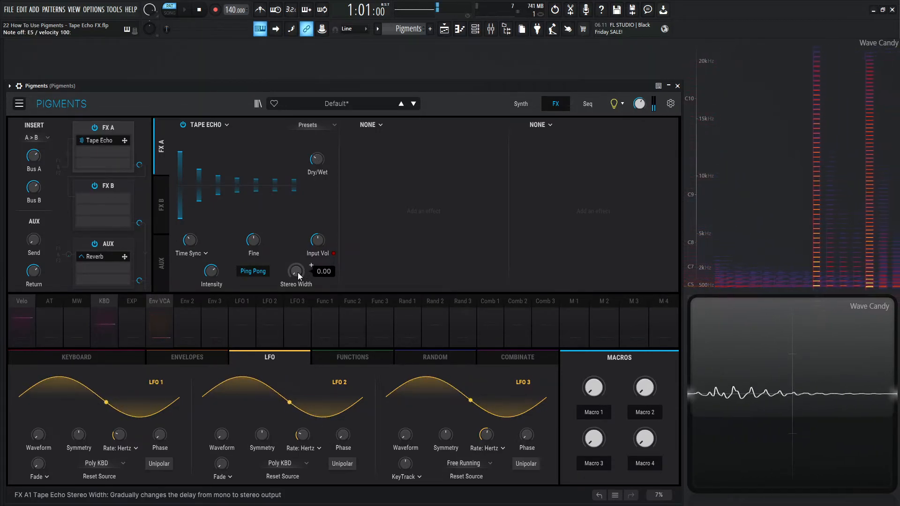
pyautogui.doubleClick(297, 272)
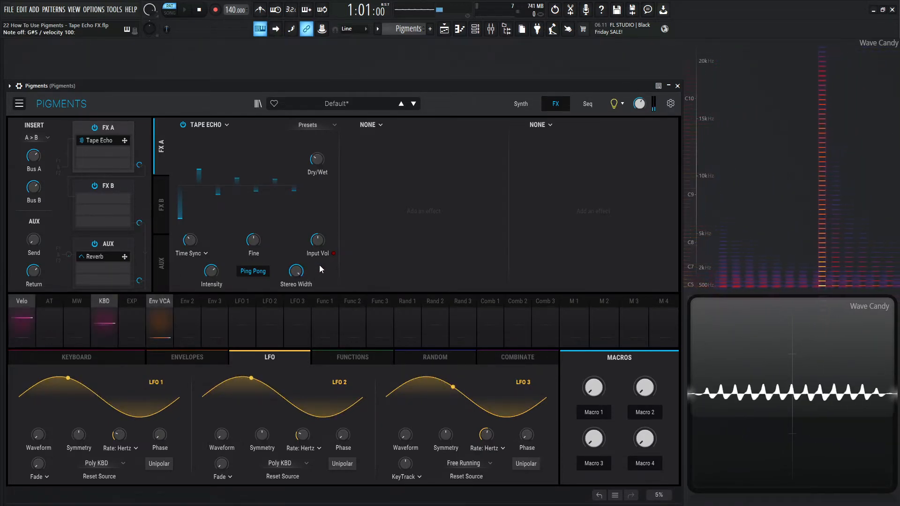
pyautogui.doubleClick(298, 277)
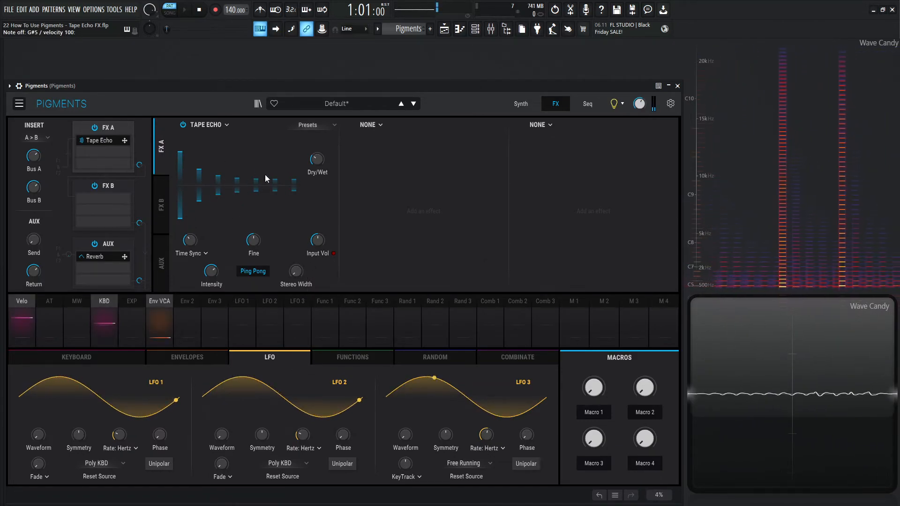